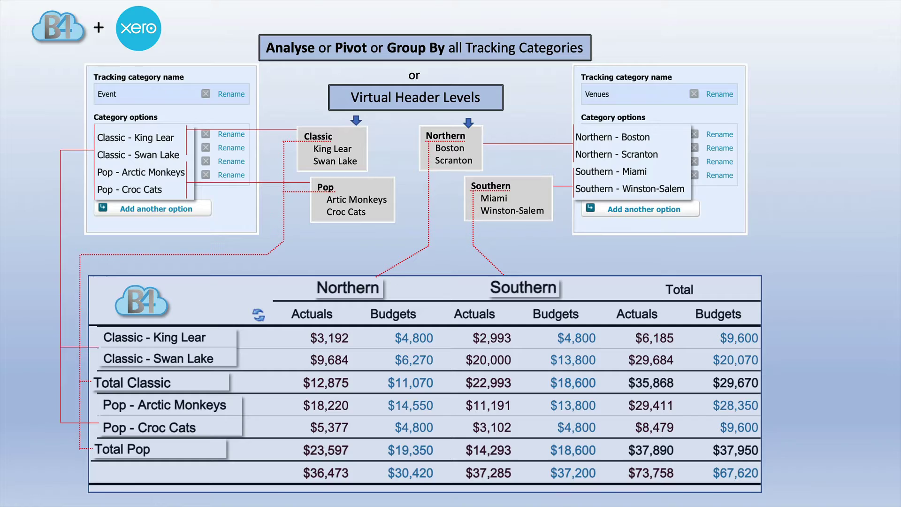
- Switch to Safari and run the favorite report "0. P&L By Tracking Code pivot Month"
{"action": "key", "text": "ctrl+Up"}
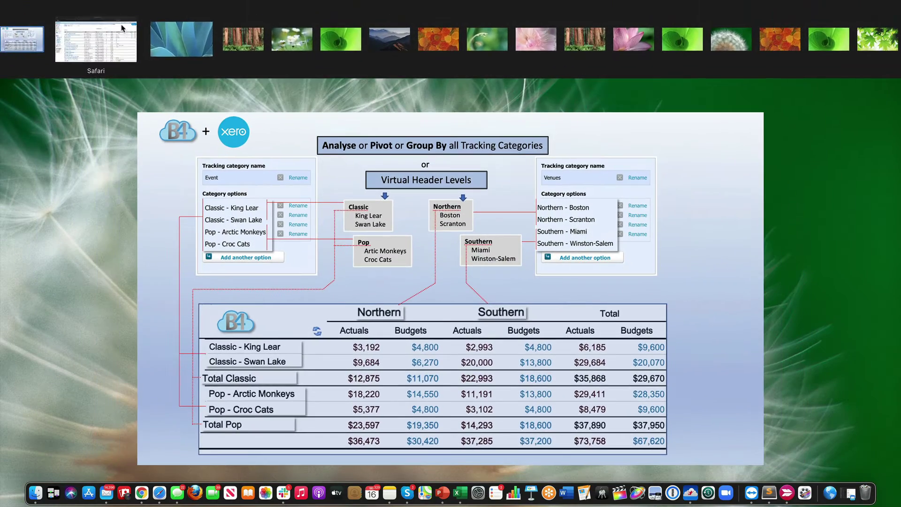
{"action": "left_click", "coordinate": [122, 28]}
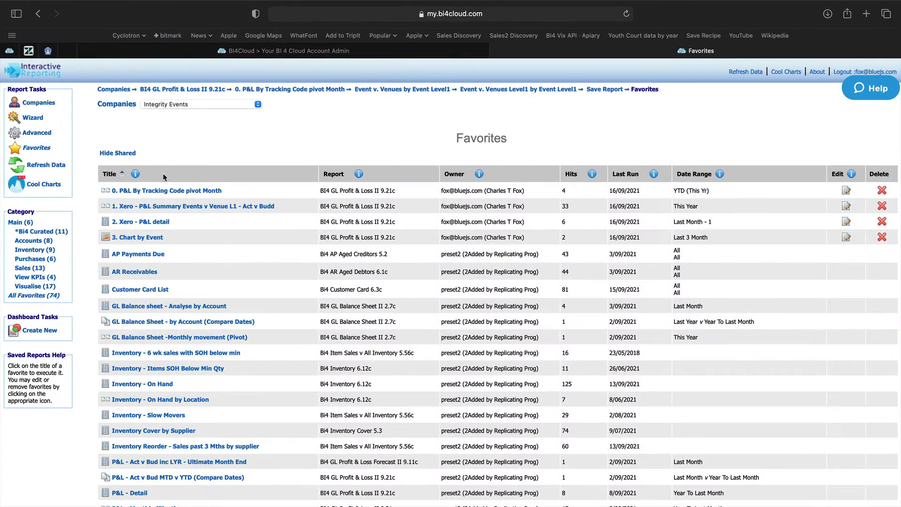
{"action": "left_click", "coordinate": [161, 192]}
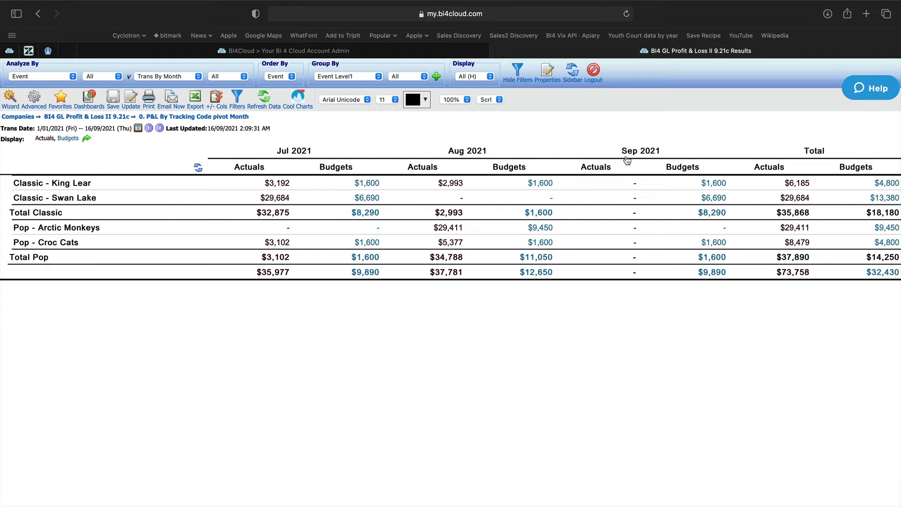
- Pivot the Event report against Venues first, and then against Venues Level1 instead of individual venues
{"action": "left_click", "coordinate": [192, 77]}
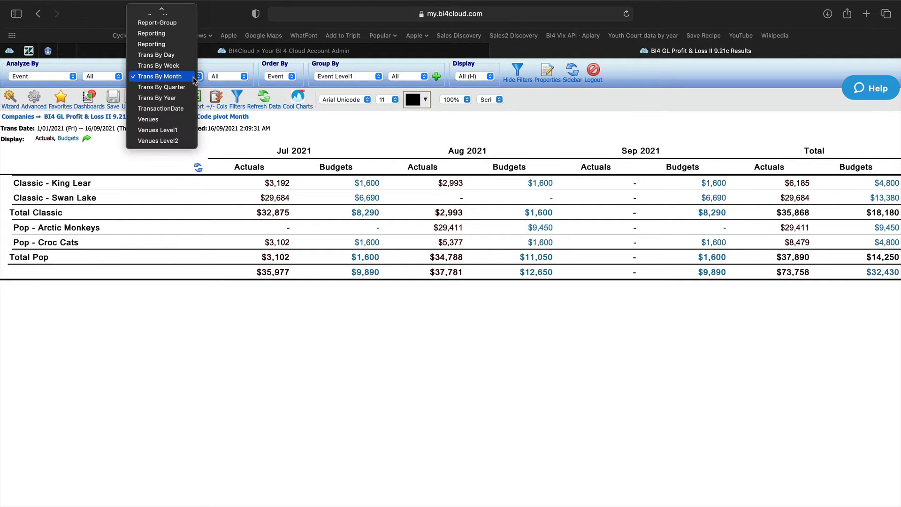
{"action": "scroll", "coordinate": [193, 80], "scroll_direction": "up", "scroll_amount": 5}
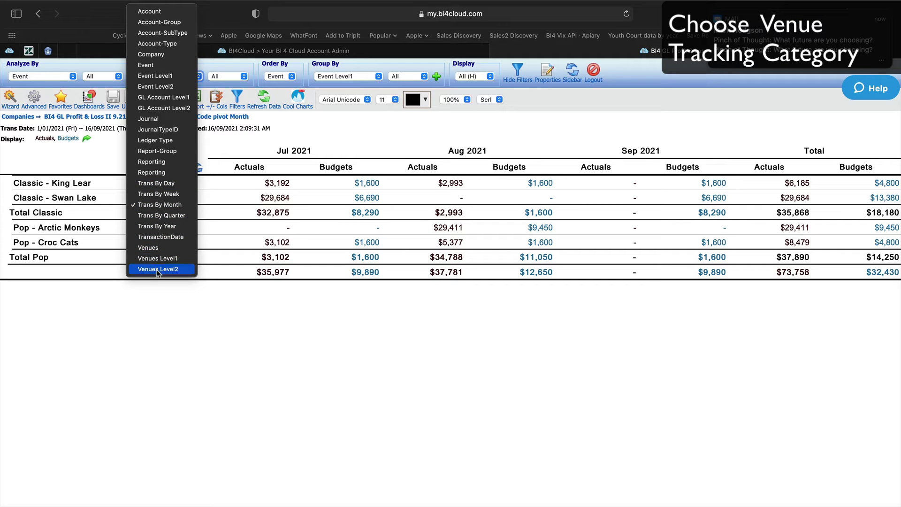
{"action": "left_click", "coordinate": [153, 250]}
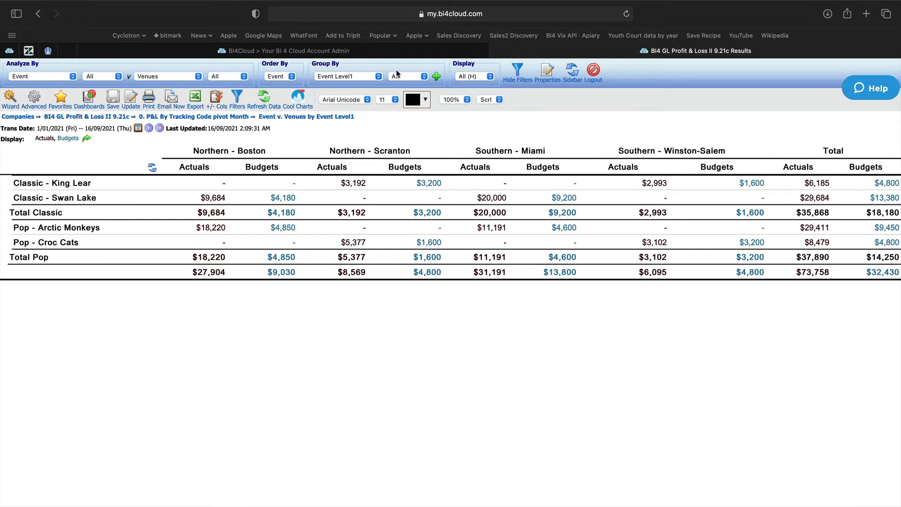
{"action": "left_click", "coordinate": [197, 77]}
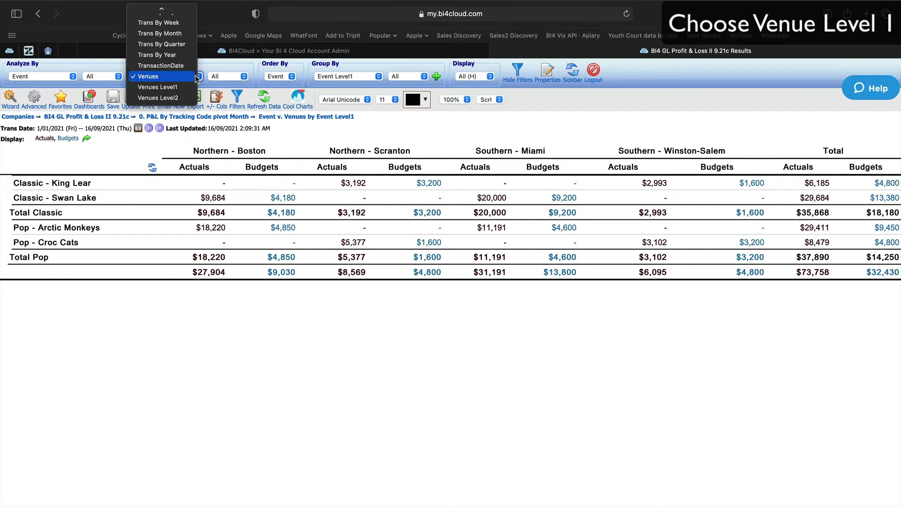
{"action": "left_click", "coordinate": [176, 88]}
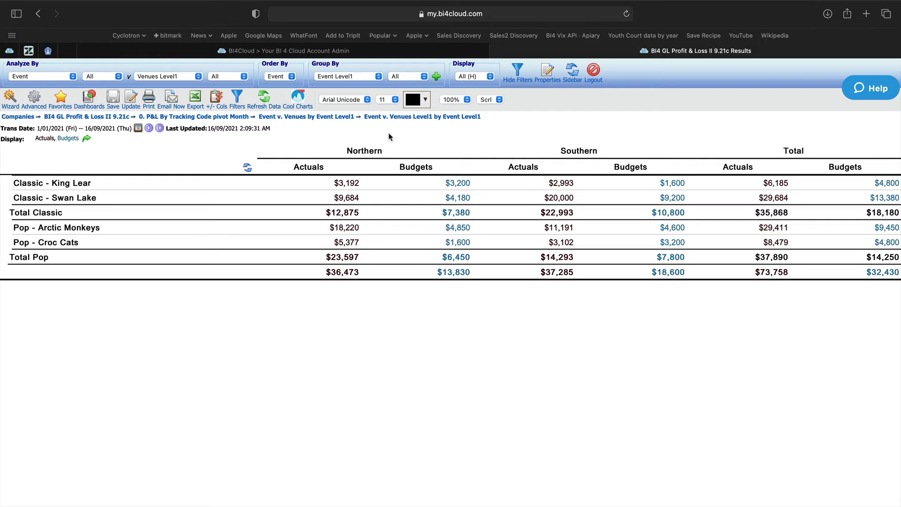
- Save the report as a favorite titled "00 P&L Event vs Venue Level 1" in the *My Favourites category
{"action": "left_click", "coordinate": [116, 101]}
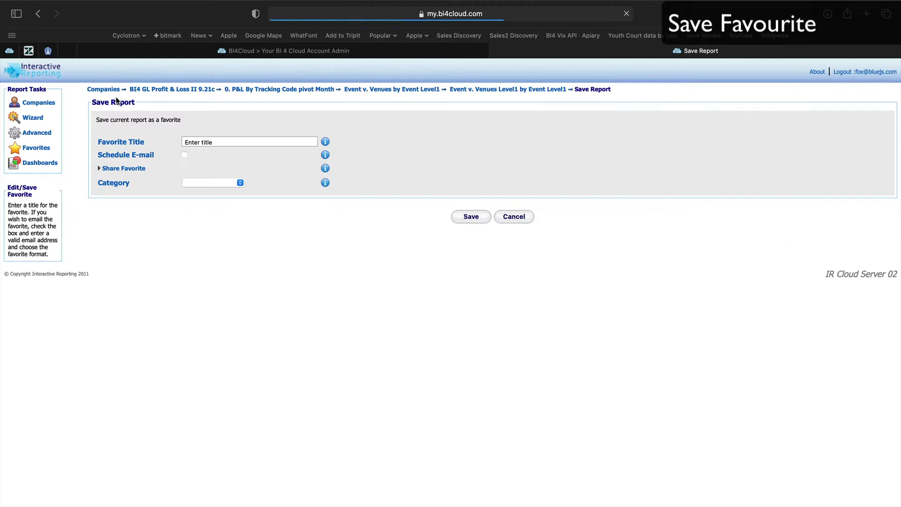
{"action": "left_click_drag", "start_coordinate": [217, 141], "coordinate": [174, 140]}
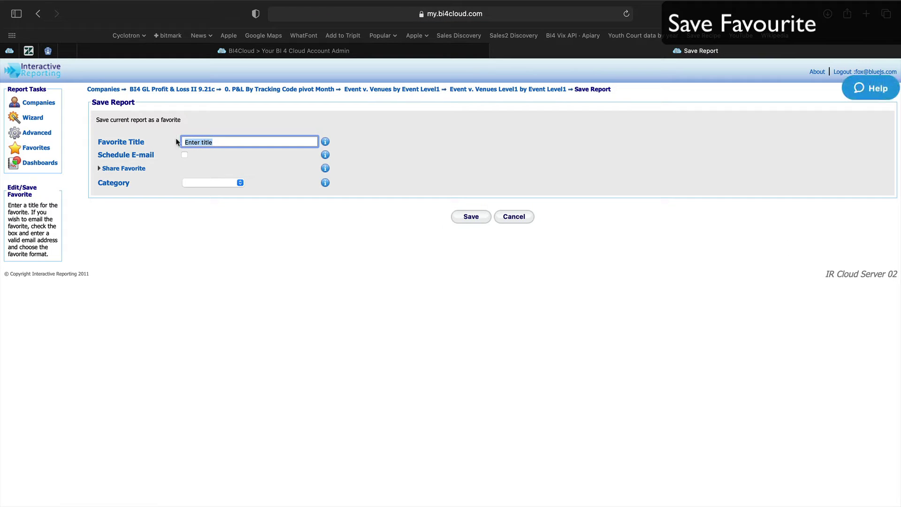
{"action": "type", "text": "00 P&L Event vs Venue"}
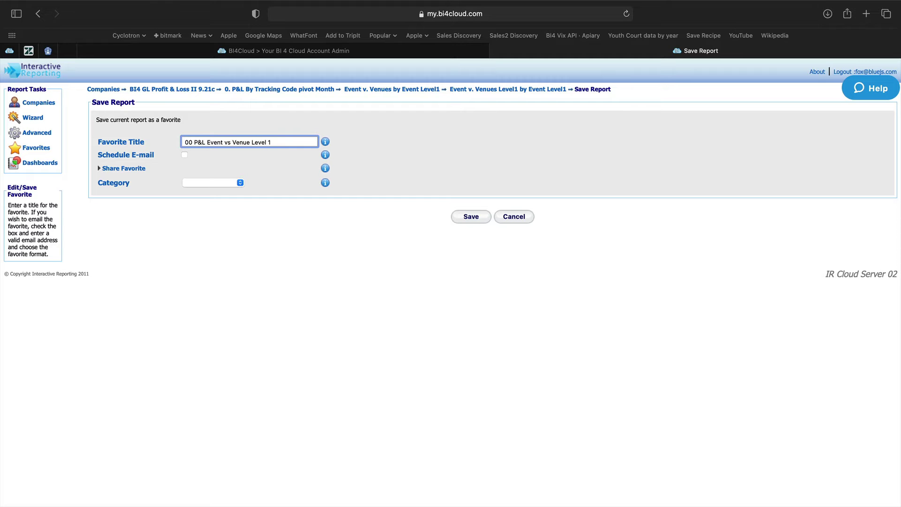
{"action": "left_click", "coordinate": [238, 183]}
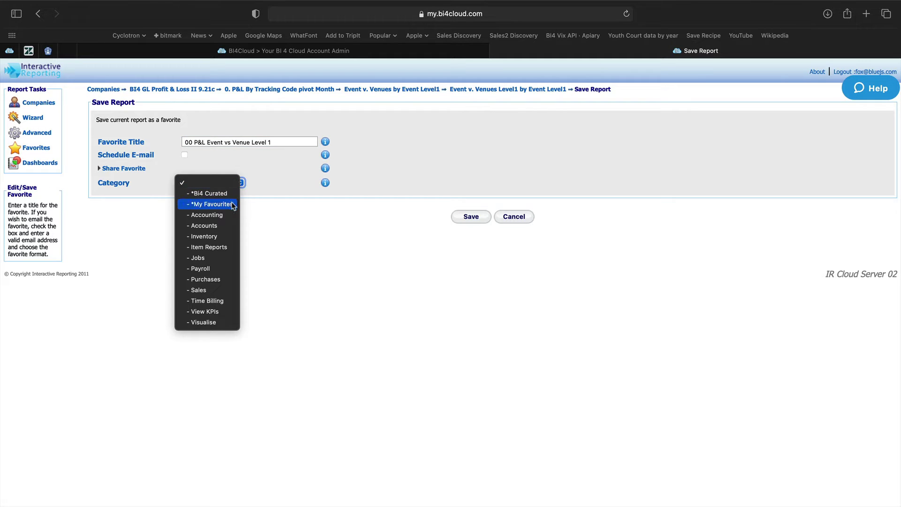
{"action": "left_click", "coordinate": [233, 204]}
{"action": "left_click", "coordinate": [468, 217]}
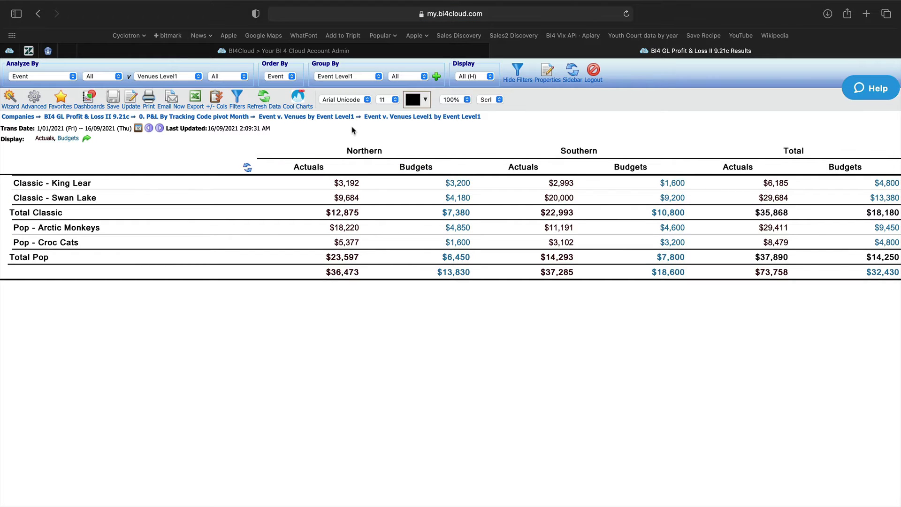
- Analyze the report by Account and add Account-Type as the second grouping level
{"action": "left_click", "coordinate": [72, 77]}
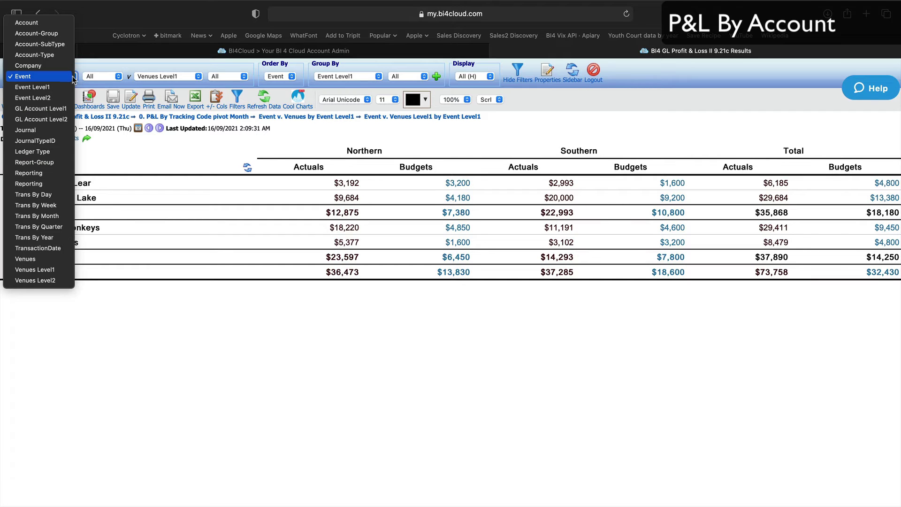
{"action": "left_click", "coordinate": [36, 26]}
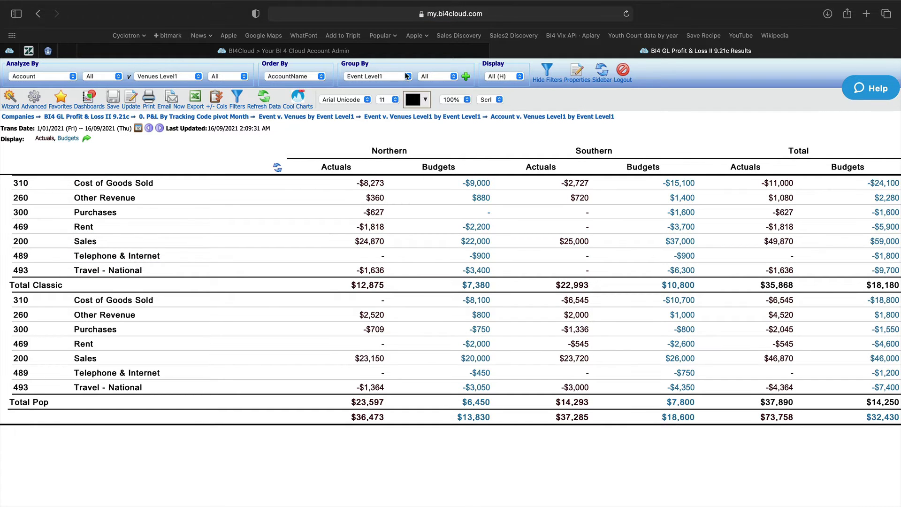
{"action": "left_click", "coordinate": [465, 76]}
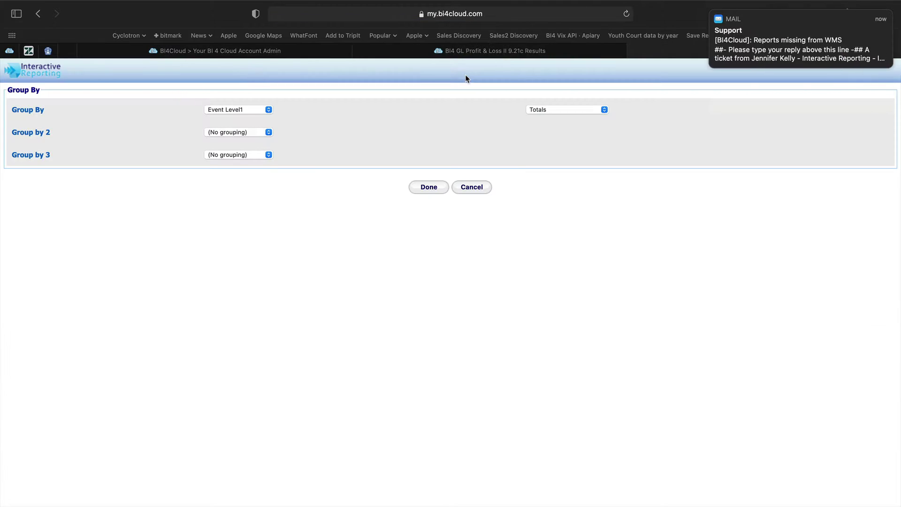
{"action": "left_click", "coordinate": [269, 133]}
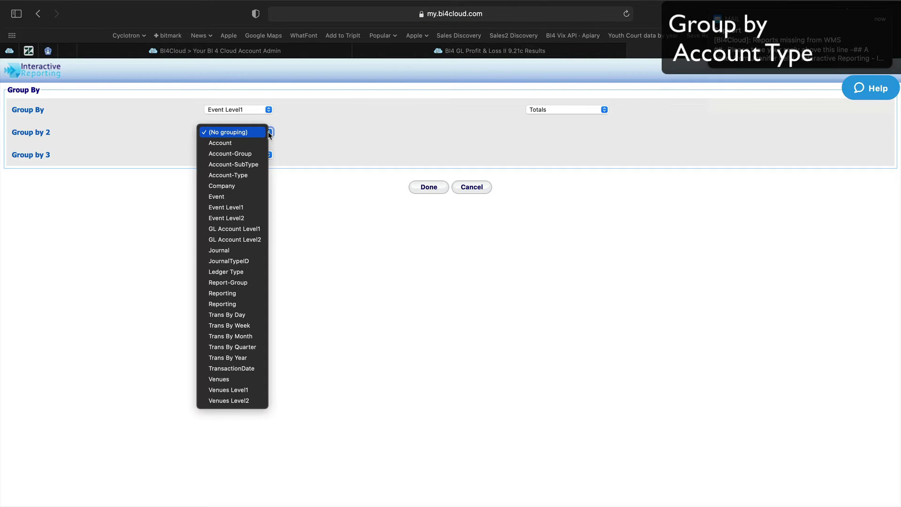
{"action": "left_click", "coordinate": [251, 175]}
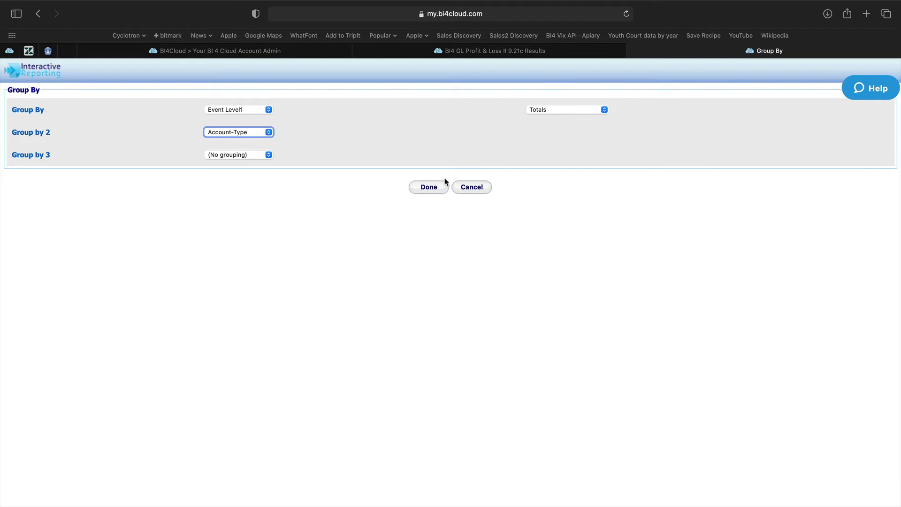
{"action": "left_click", "coordinate": [429, 187]}
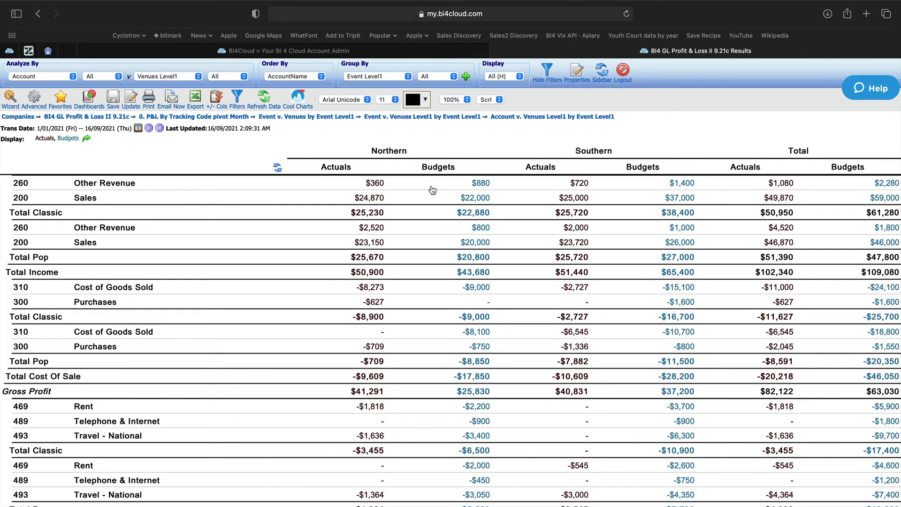
- Change the report's grouping layout to Headings and Summary
{"action": "left_click", "coordinate": [467, 77]}
{"action": "left_click", "coordinate": [539, 109]}
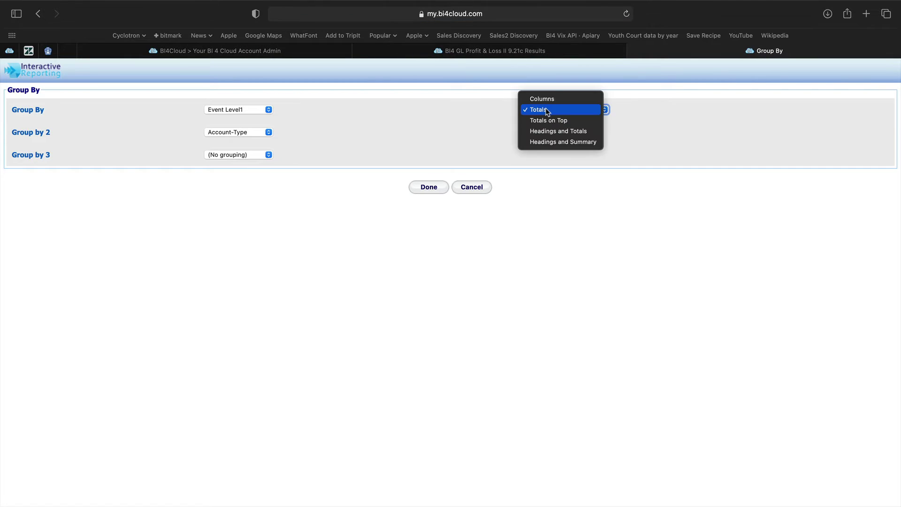
{"action": "left_click", "coordinate": [557, 142]}
{"action": "left_click", "coordinate": [427, 188]}
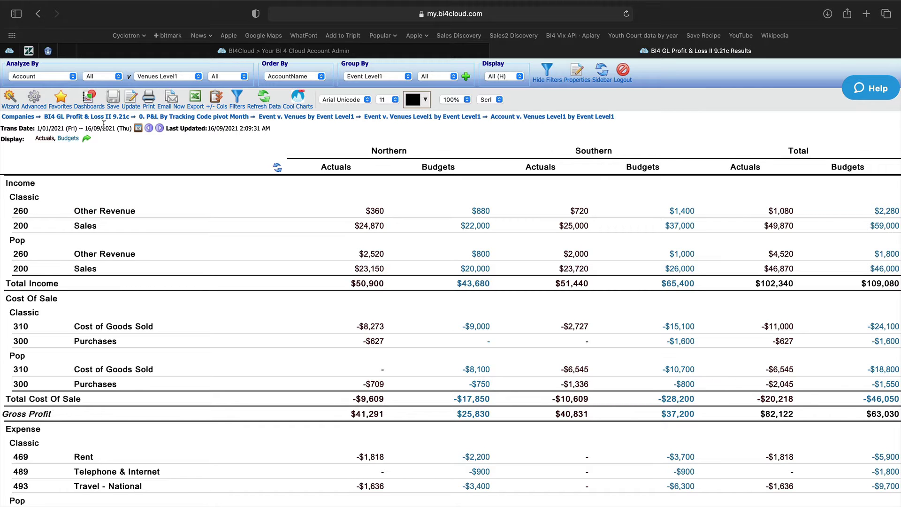
- Save the account report as a favorite titled "01 P&L By Account group Event pvt Venue" in the *My Favourites category
{"action": "left_click", "coordinate": [114, 99]}
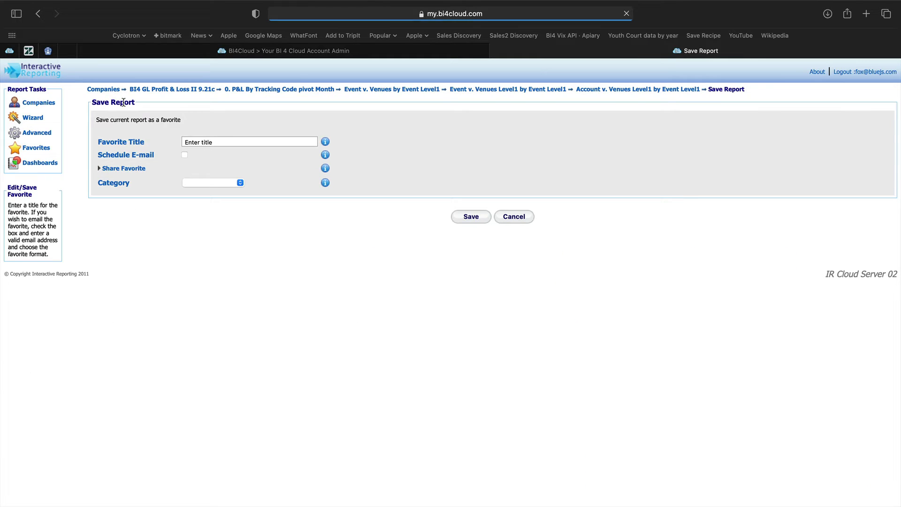
{"action": "left_click", "coordinate": [221, 142]}
{"action": "type", "text": "0"}
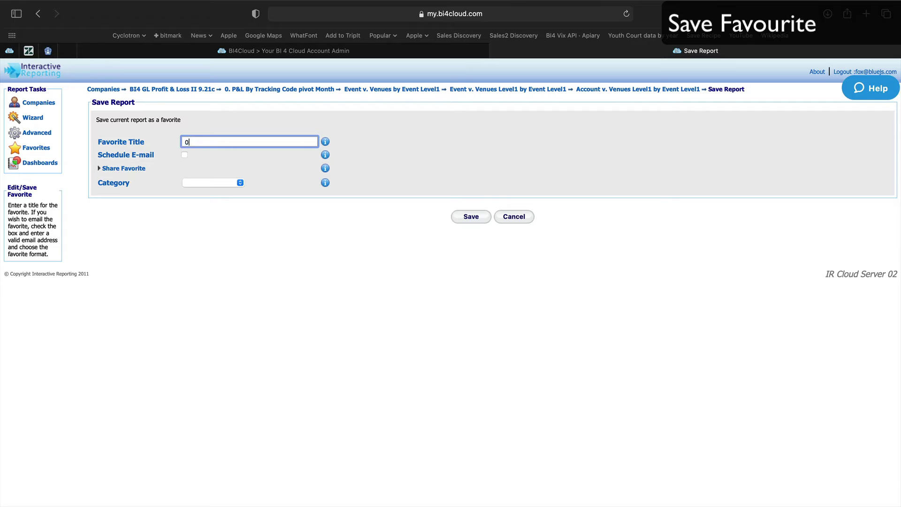
{"action": "type", "text": "01 P&L"}
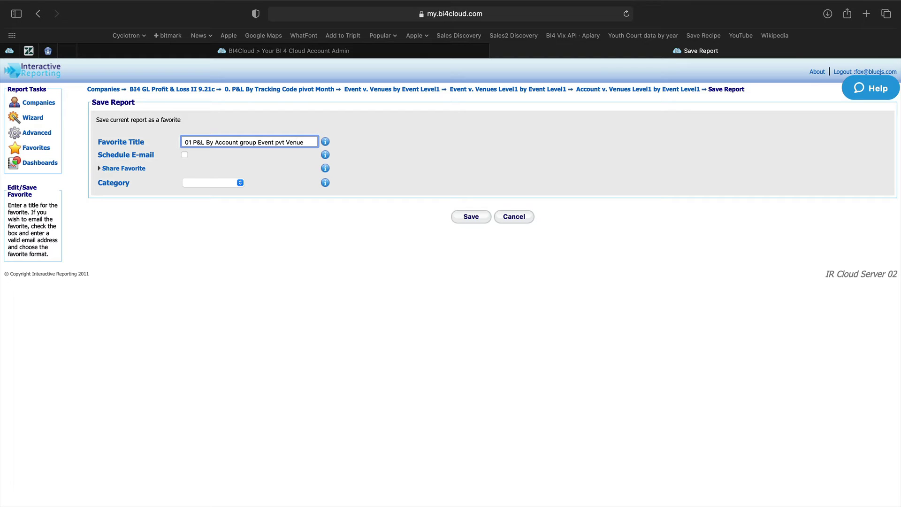
{"action": "left_click", "coordinate": [221, 183]}
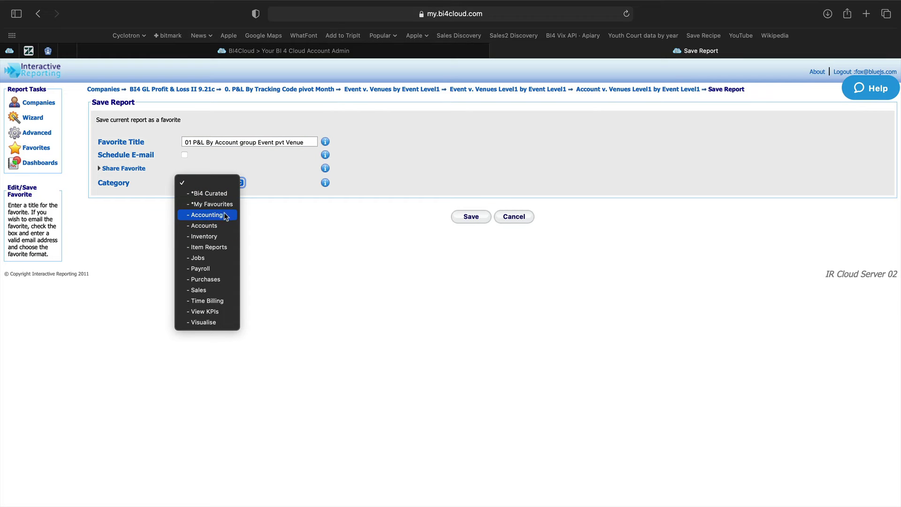
{"action": "left_click", "coordinate": [221, 205]}
{"action": "left_click", "coordinate": [470, 218]}
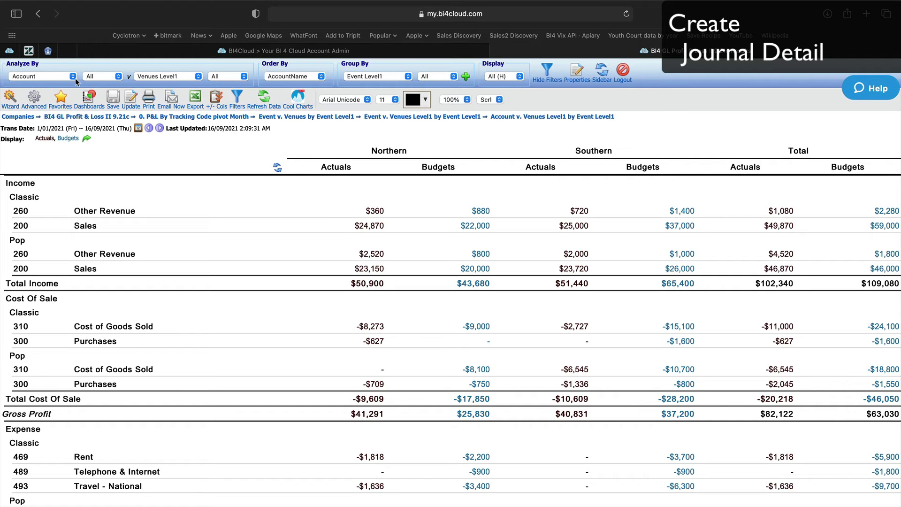
- Analyze the report by Journal and hide the Budgets column
{"action": "left_click", "coordinate": [73, 78]}
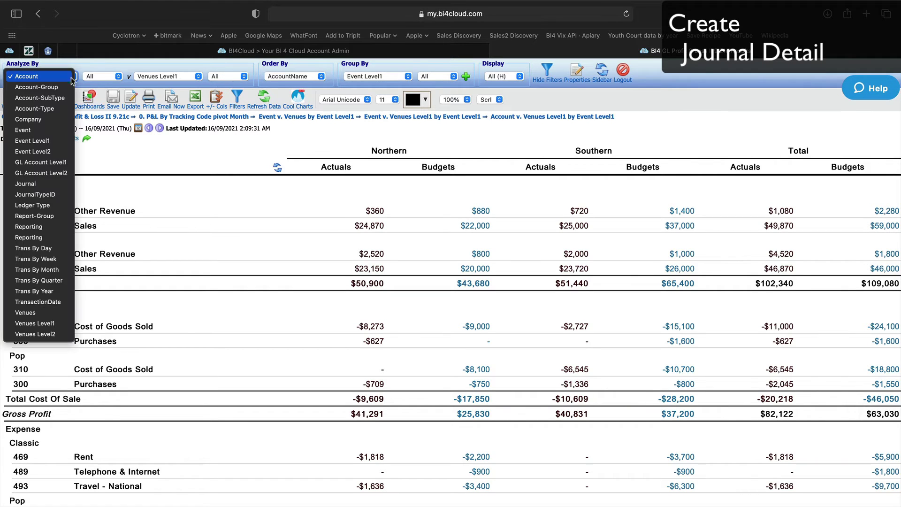
{"action": "left_click", "coordinate": [53, 186]}
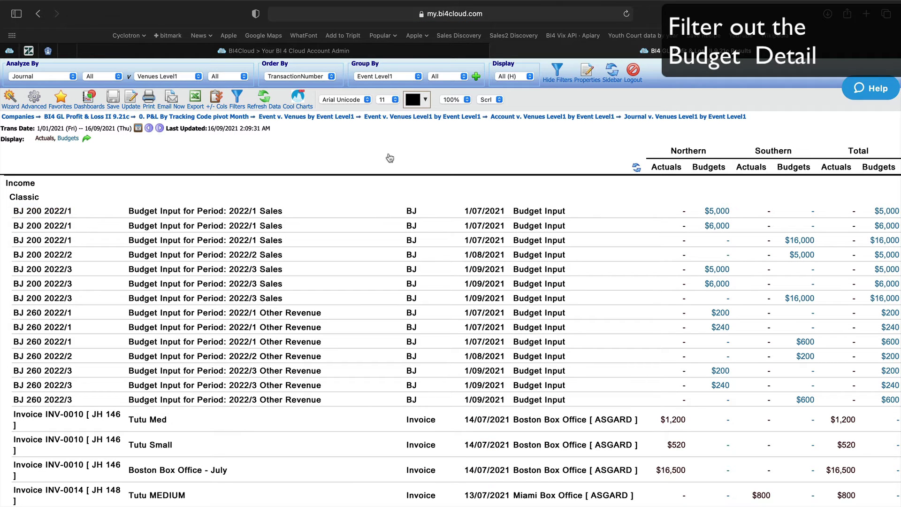
{"action": "left_click", "coordinate": [216, 102]}
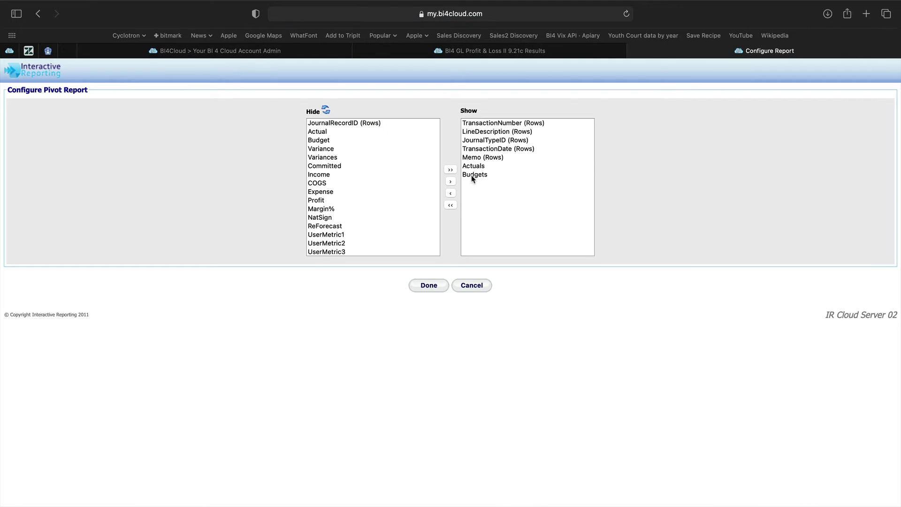
{"action": "left_click", "coordinate": [474, 178]}
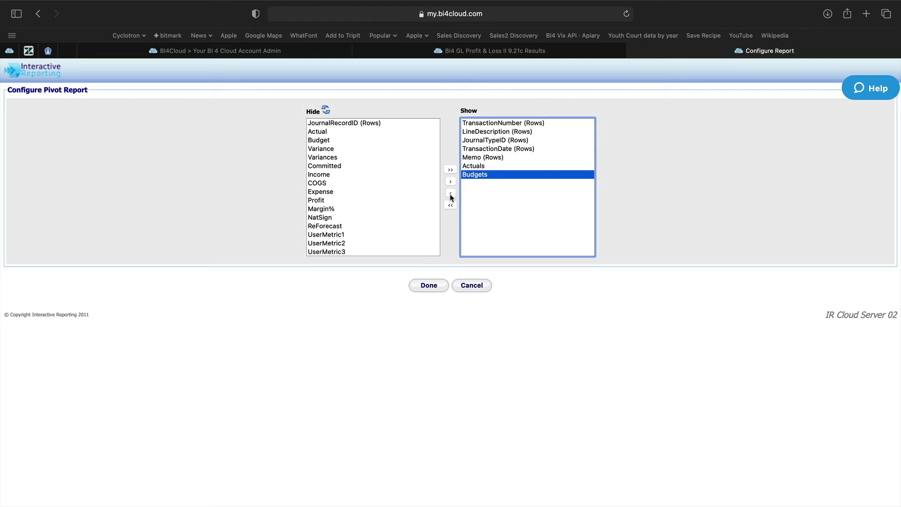
{"action": "left_click", "coordinate": [450, 193]}
{"action": "left_click", "coordinate": [432, 285]}
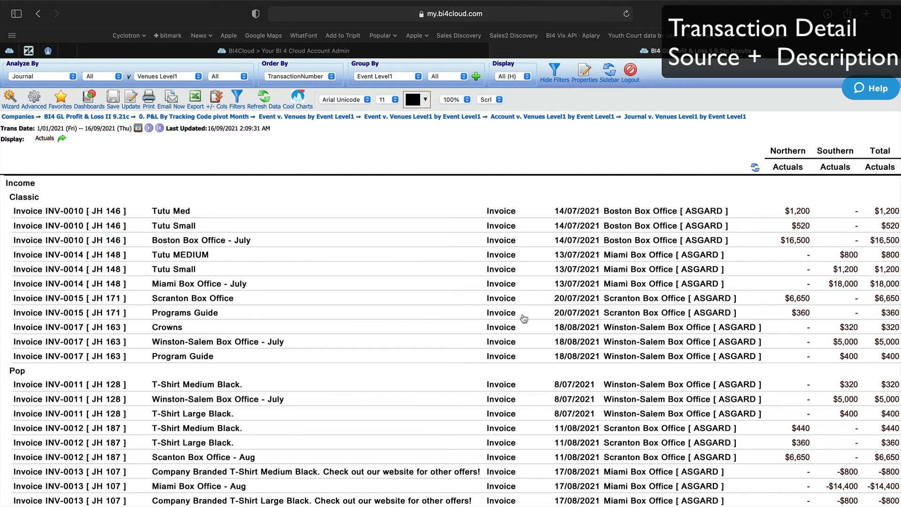
- Save the journal report as a favorite titled "02 Transaction Detail" in the *My Favourites category
{"action": "left_click", "coordinate": [112, 98]}
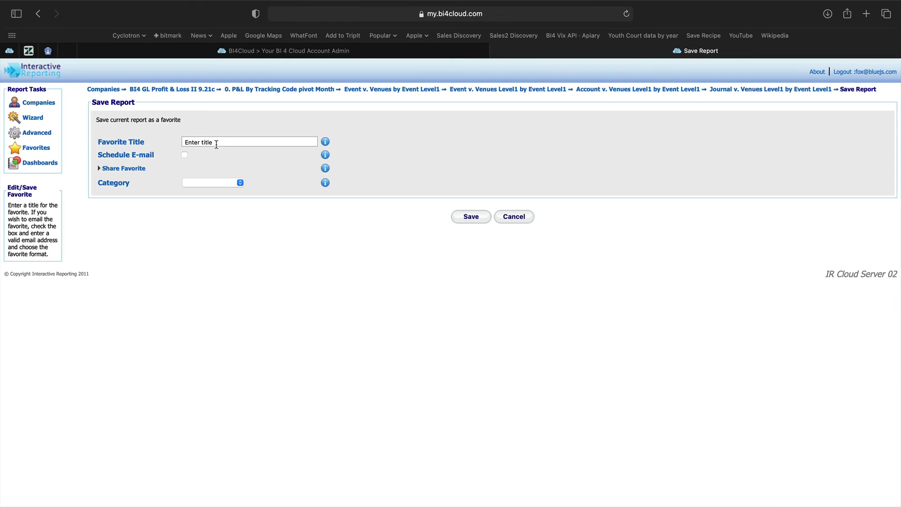
{"action": "left_click_drag", "start_coordinate": [216, 142], "coordinate": [173, 141]}
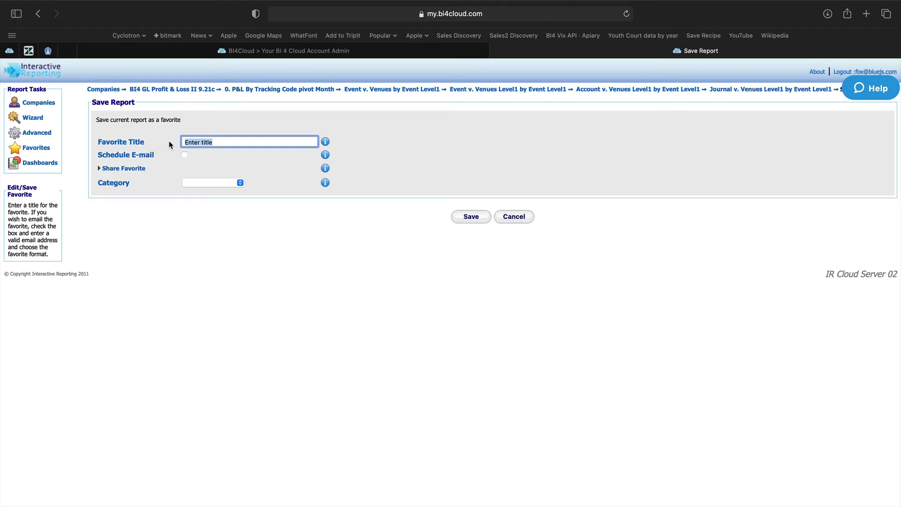
{"action": "type", "text": "02"}
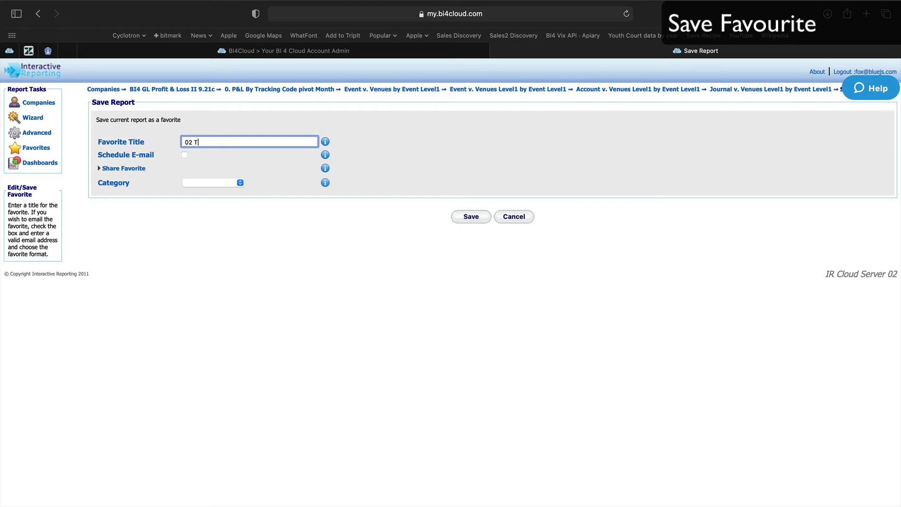
{"action": "type", "text": "TRansaction Detail"}
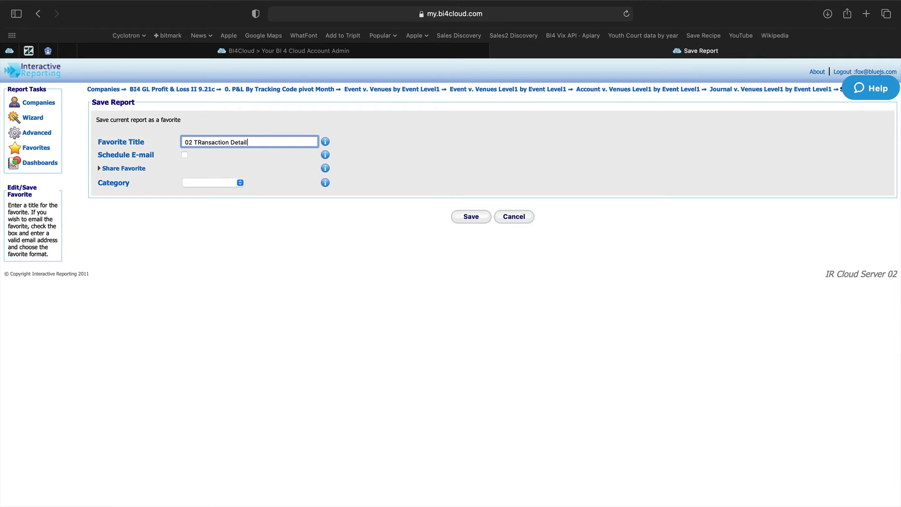
{"action": "left_click", "coordinate": [200, 142]}
{"action": "key", "text": "BackSpace"}
{"action": "type", "text": "r"}
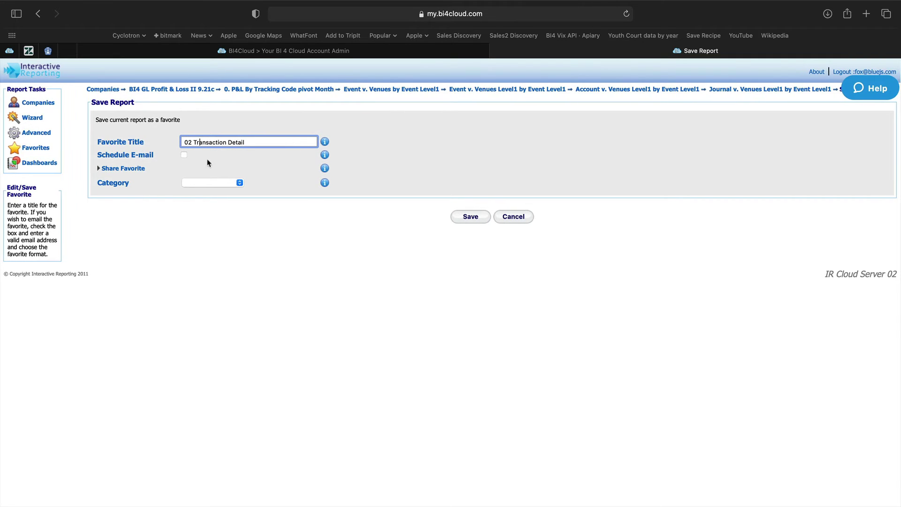
{"action": "left_click", "coordinate": [211, 183]}
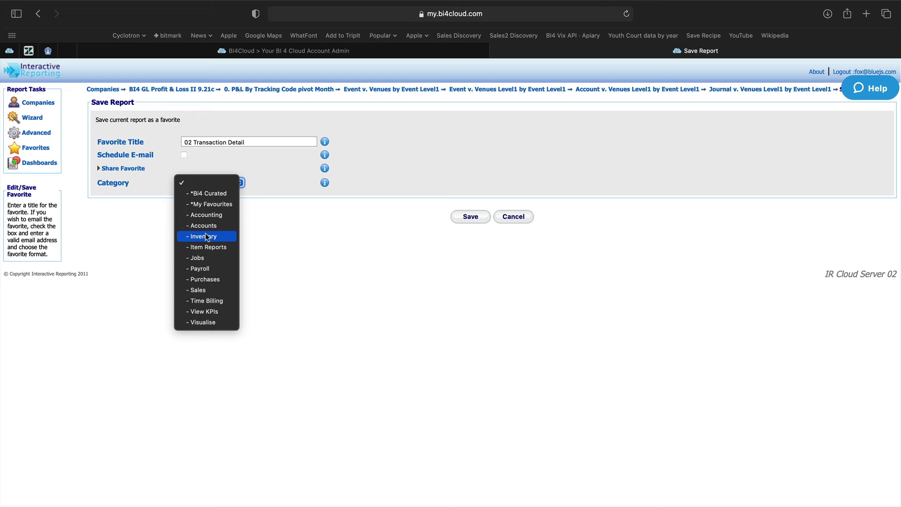
{"action": "left_click", "coordinate": [206, 204]}
{"action": "left_click", "coordinate": [471, 217]}
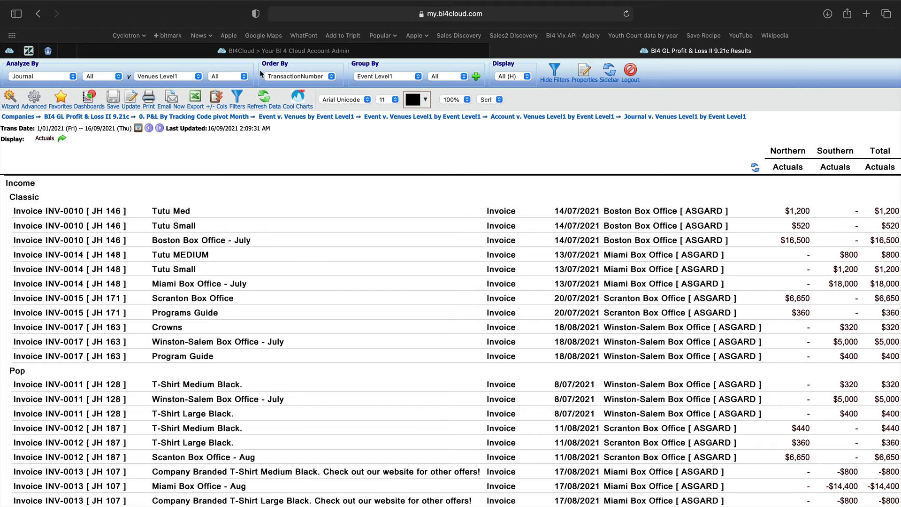
- Create a new dashboard titled "Activity DashBoard" with the 2 Consecutive layout
{"action": "left_click", "coordinate": [89, 98]}
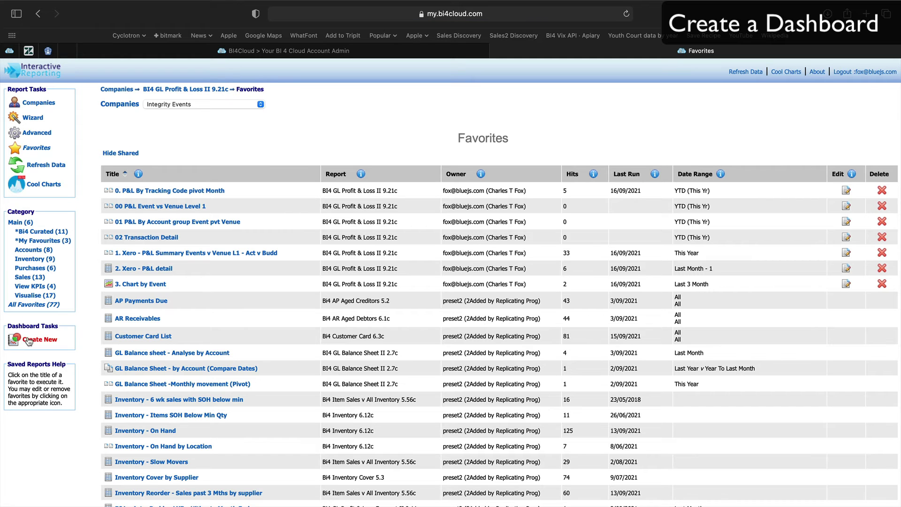
{"action": "left_click", "coordinate": [29, 340]}
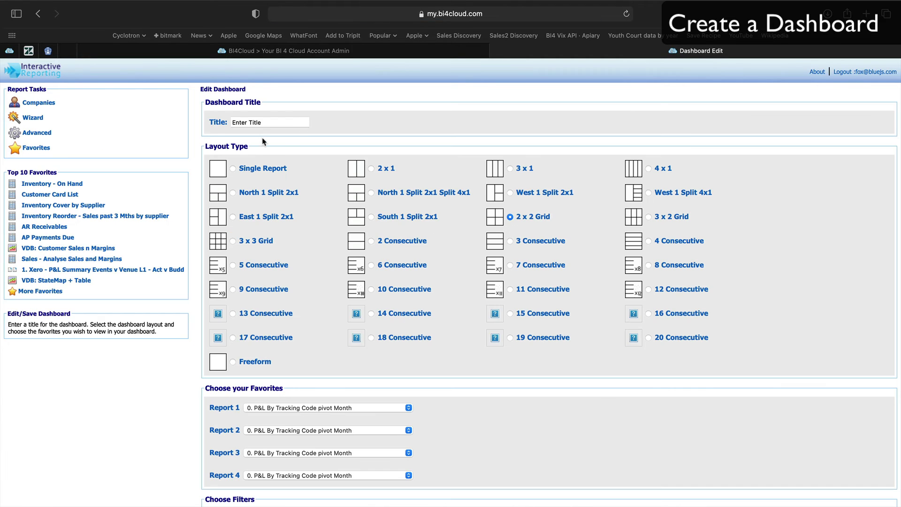
{"action": "left_click_drag", "start_coordinate": [272, 121], "coordinate": [230, 118]}
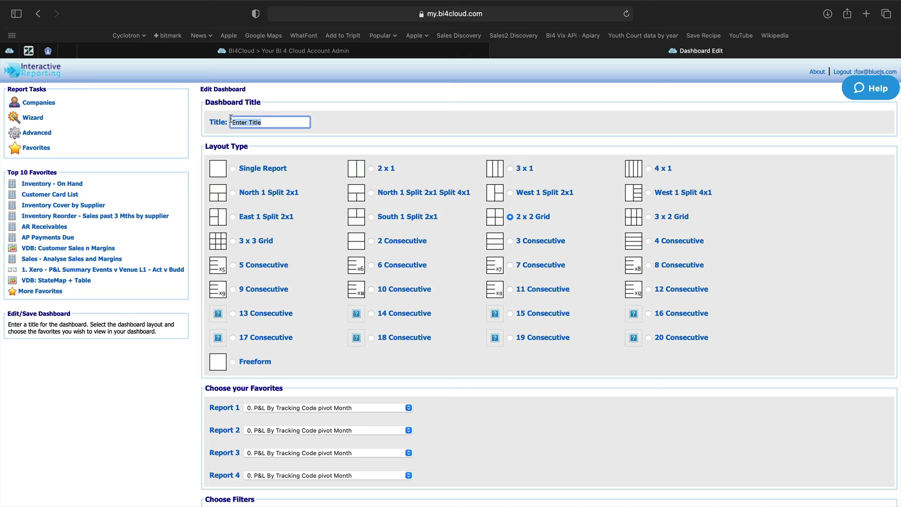
{"action": "type", "text": "Sum"}
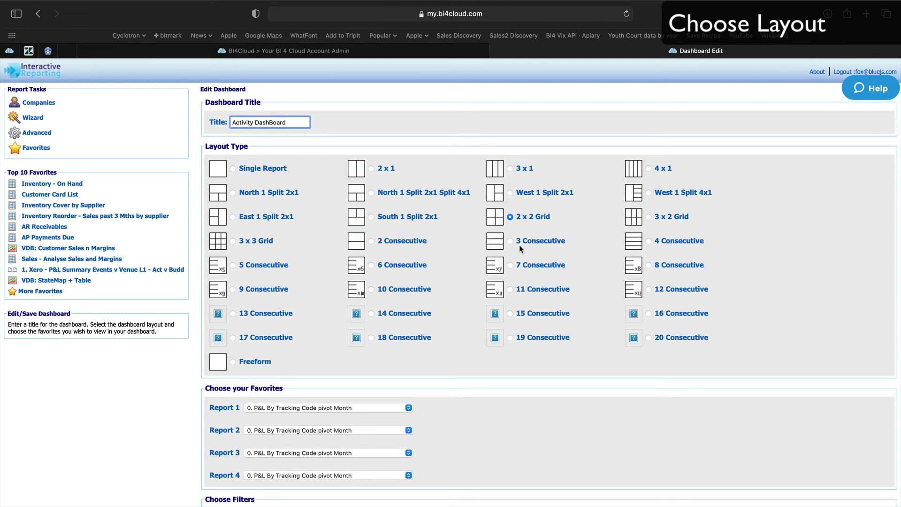
{"action": "left_click", "coordinate": [372, 241]}
- Assign "00 P&L Event vs Venue Level 1" as Report 1 and "02 Transaction Detail" as Report 2 of the dashboard
{"action": "left_click", "coordinate": [372, 409]}
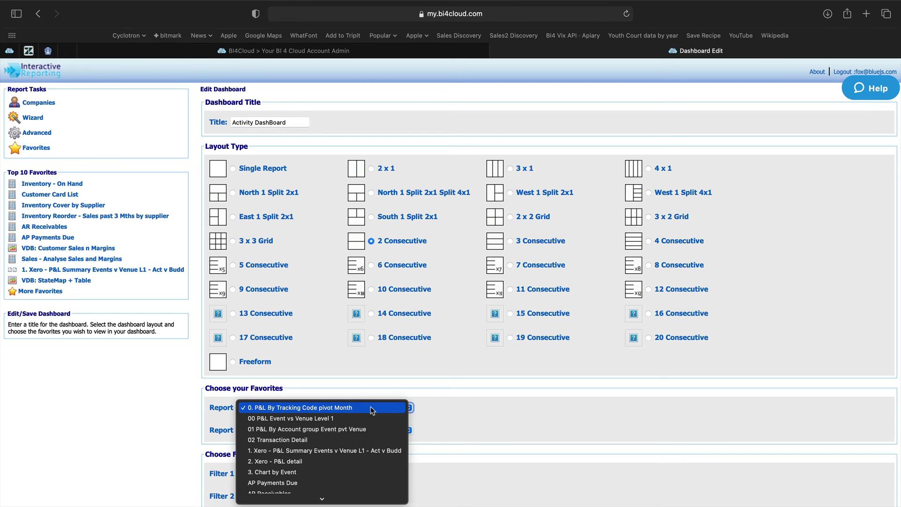
{"action": "left_click", "coordinate": [350, 419]}
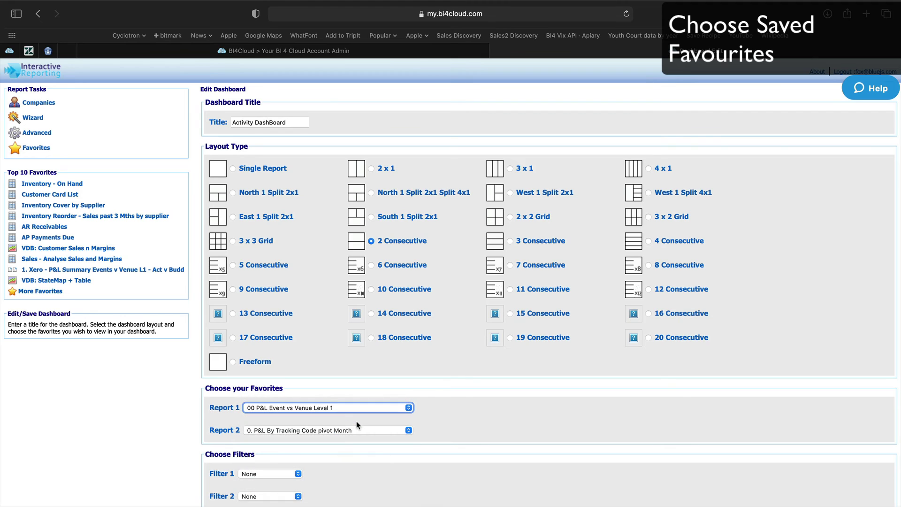
{"action": "left_click", "coordinate": [398, 431]}
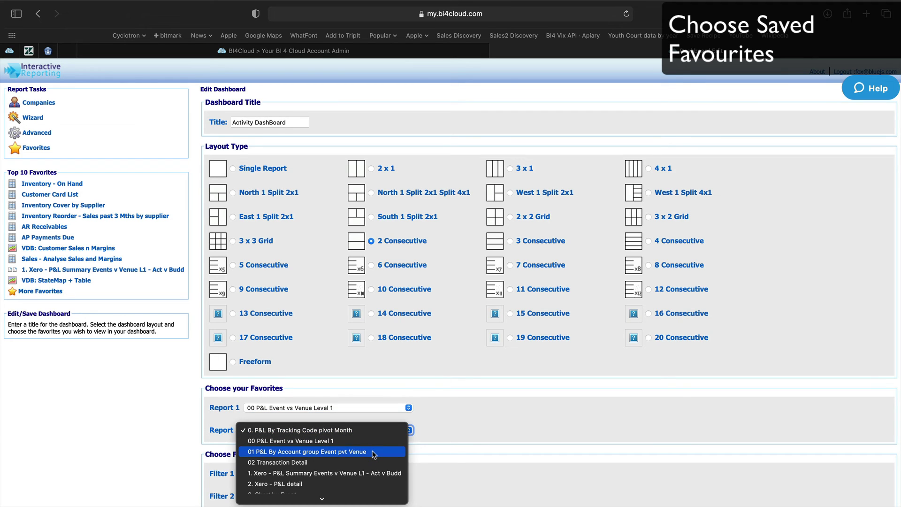
{"action": "scroll", "coordinate": [374, 455], "scroll_direction": "down", "scroll_amount": 3}
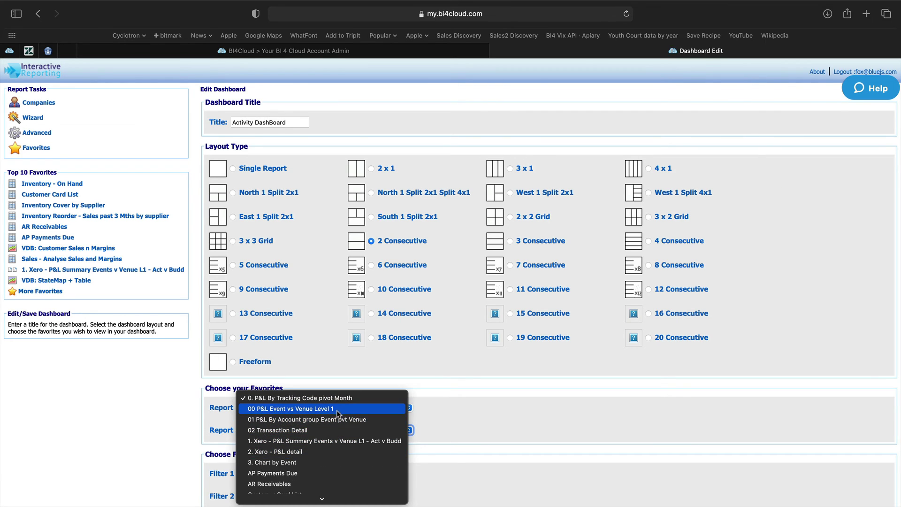
{"action": "left_click", "coordinate": [340, 430]}
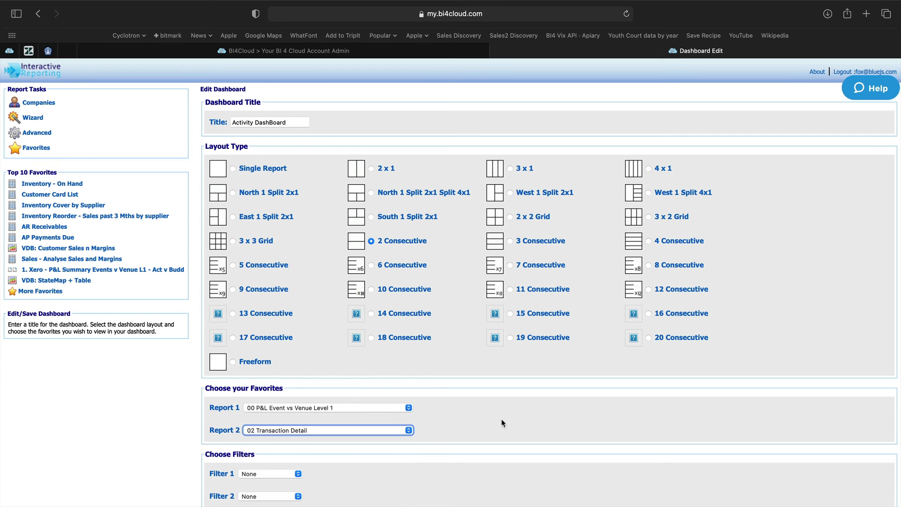
- Schedule the dashboard to be e-mailed Monthly and enter the recipient's e-mail address for Integrity Events
{"action": "scroll", "coordinate": [501, 418], "scroll_direction": "down", "scroll_amount": 1}
{"action": "scroll", "coordinate": [501, 418], "scroll_direction": "down", "scroll_amount": 5}
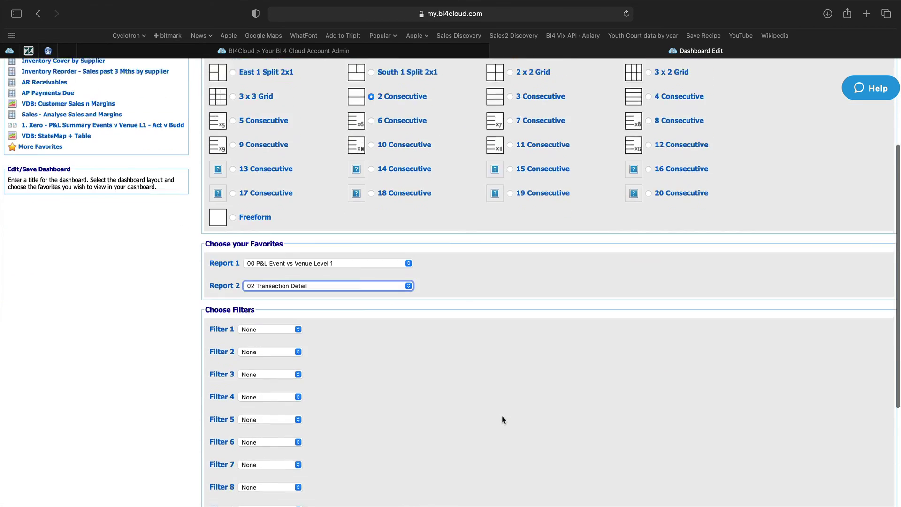
{"action": "scroll", "coordinate": [503, 419], "scroll_direction": "down", "scroll_amount": 2}
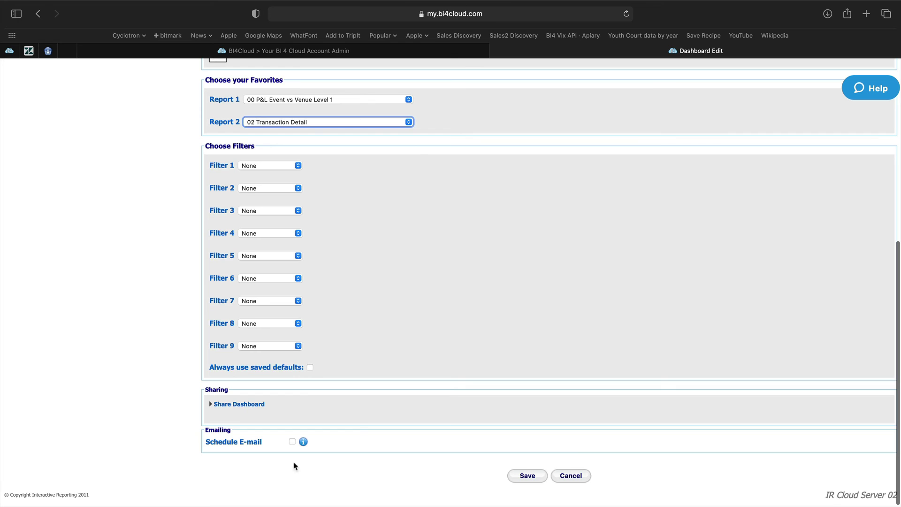
{"action": "left_click", "coordinate": [292, 442]}
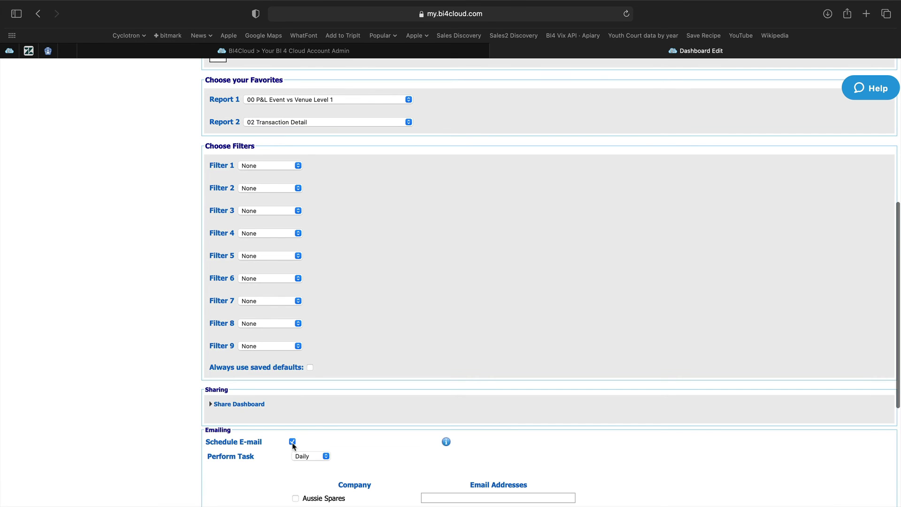
{"action": "scroll", "coordinate": [362, 459], "scroll_direction": "down", "scroll_amount": 4}
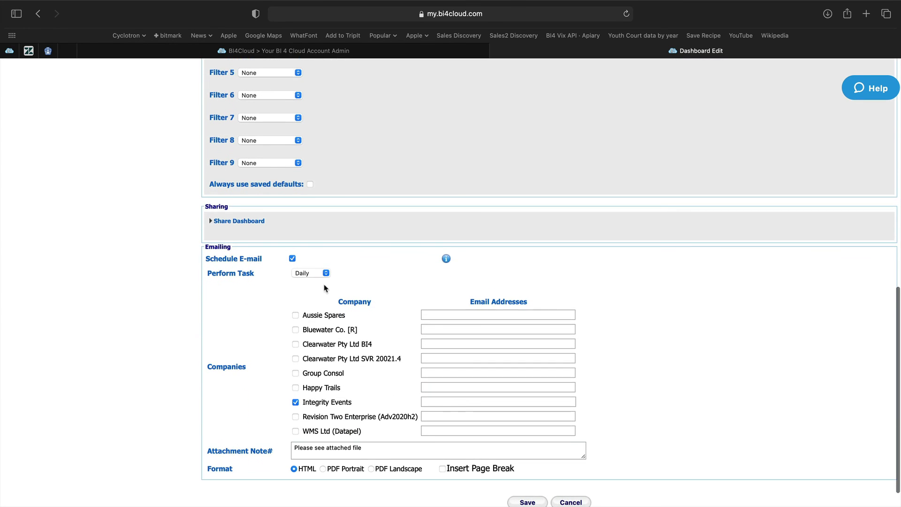
{"action": "left_click", "coordinate": [326, 272]}
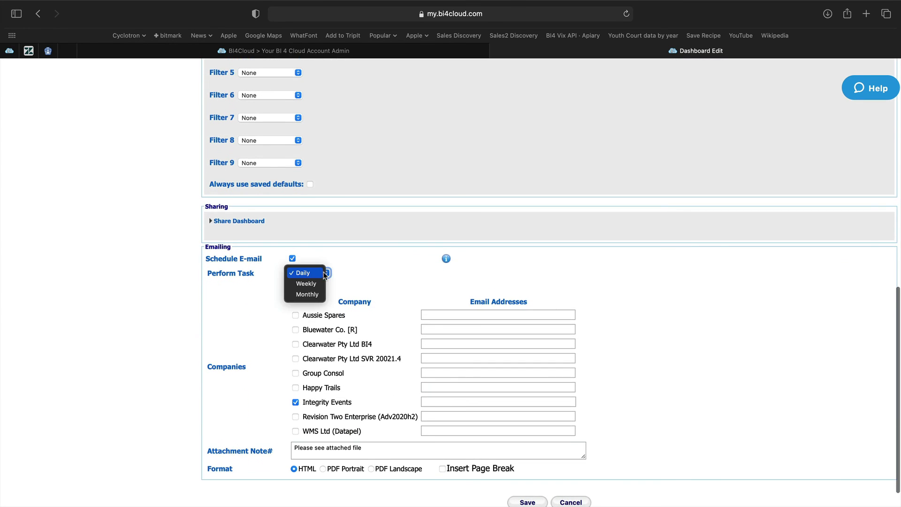
{"action": "left_click", "coordinate": [315, 294]}
{"action": "left_click", "coordinate": [464, 407]}
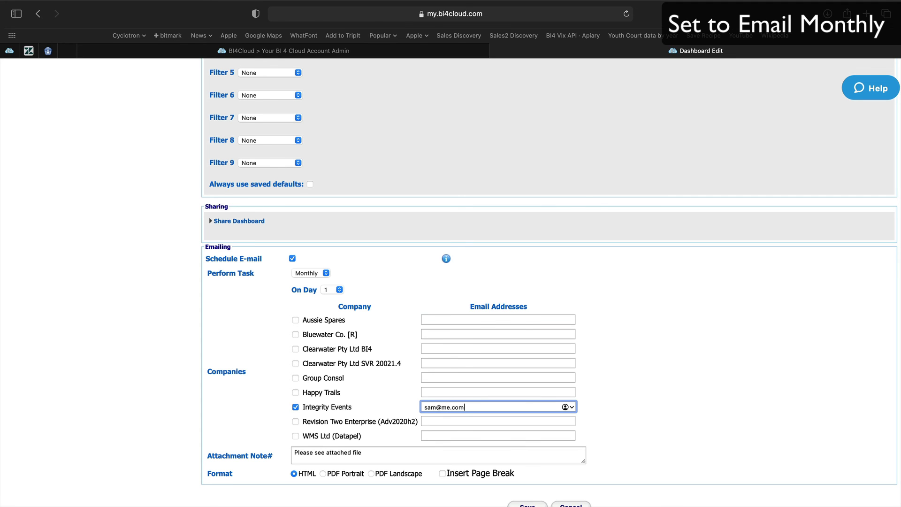
- Set the scheduled e-mail's format to PDF Portrait and save the dashboard
{"action": "scroll", "coordinate": [686, 415], "scroll_direction": "down", "scroll_amount": 2}
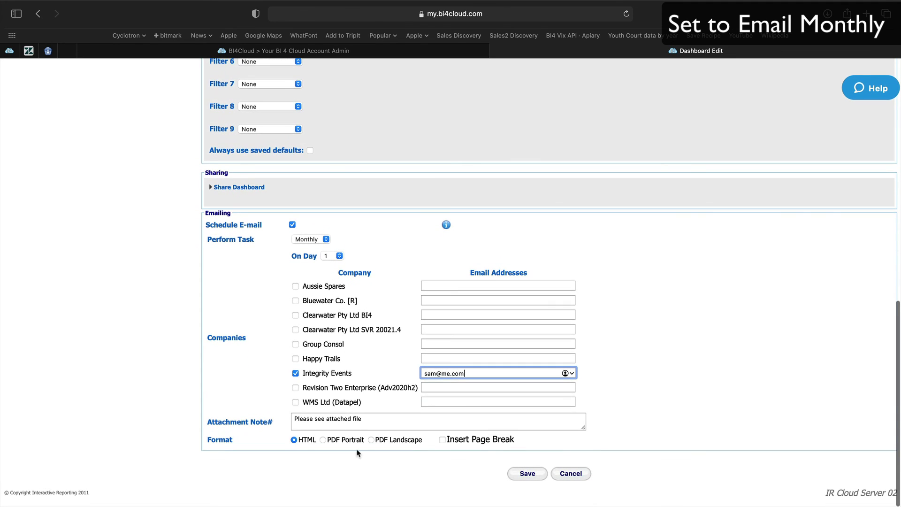
{"action": "left_click", "coordinate": [323, 440]}
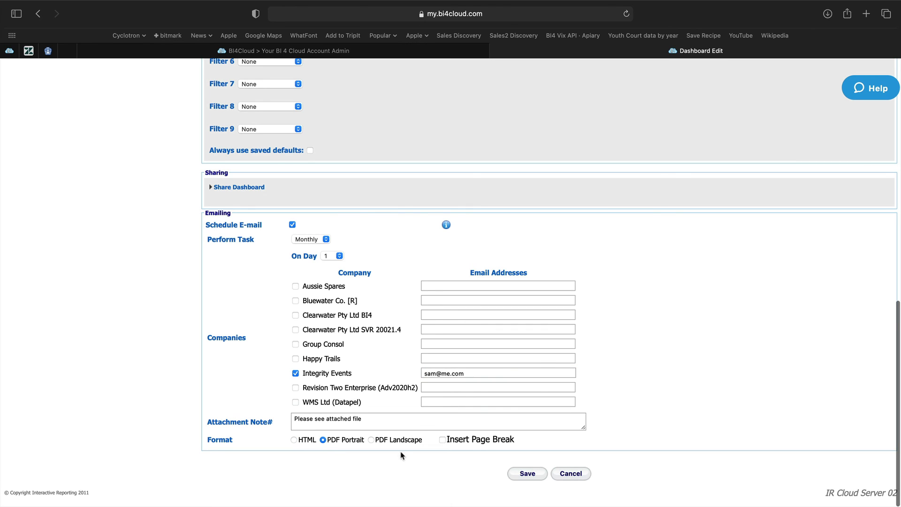
{"action": "left_click", "coordinate": [526, 476]}
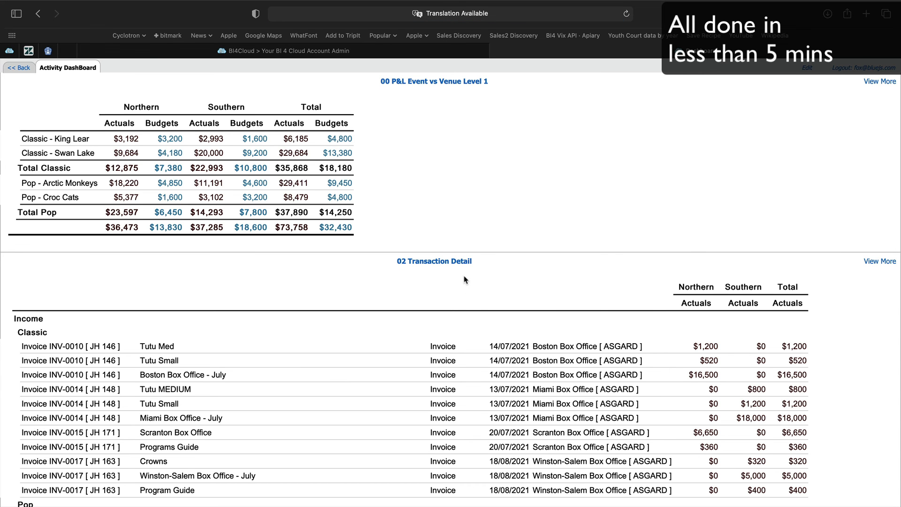
{"action": "scroll", "coordinate": [383, 281], "scroll_direction": "down", "scroll_amount": 5}
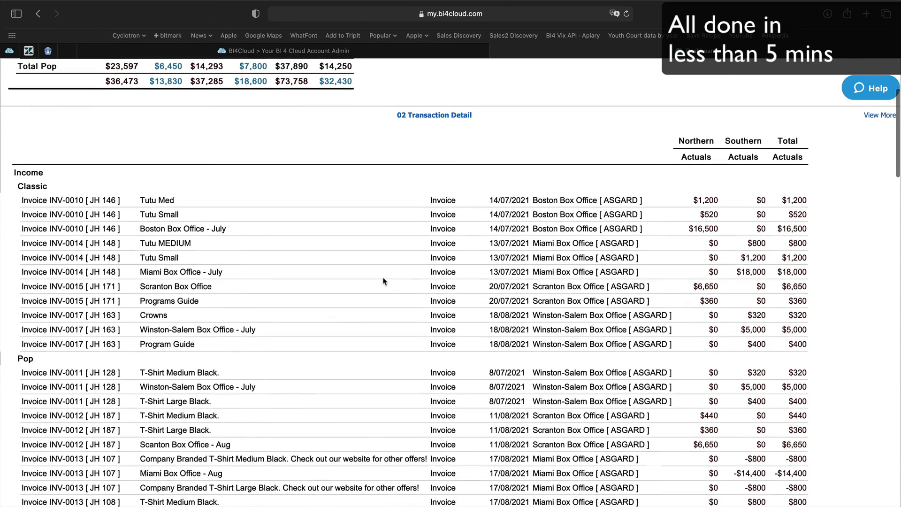
{"action": "scroll", "coordinate": [383, 281], "scroll_direction": "down", "scroll_amount": 10}
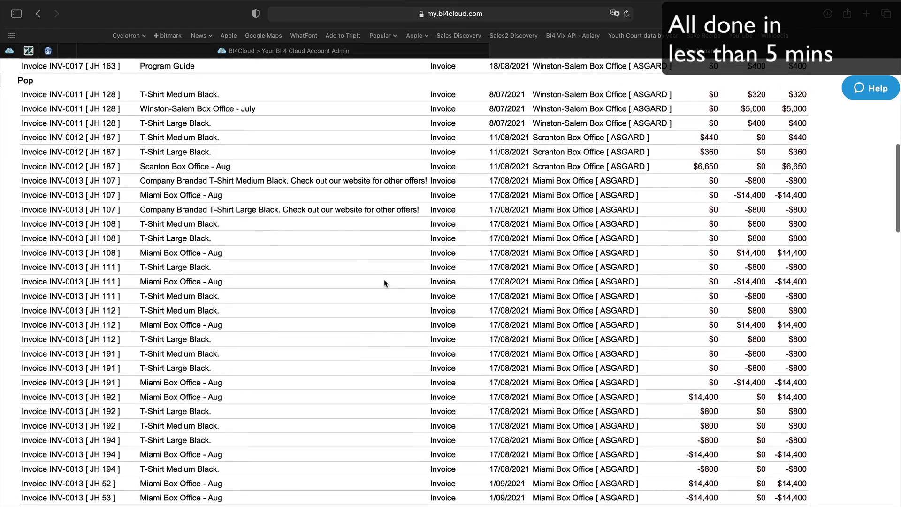
{"action": "scroll", "coordinate": [384, 283], "scroll_direction": "down", "scroll_amount": 4}
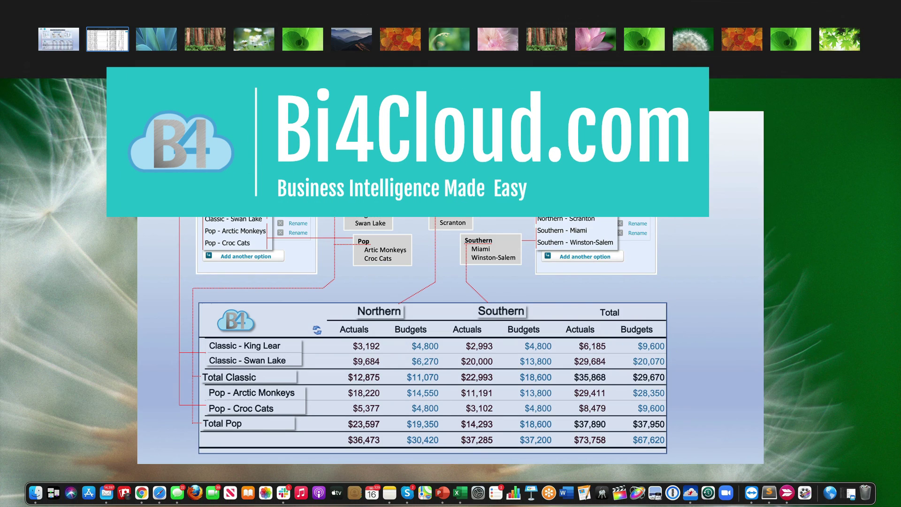
{"action": "left_click", "coordinate": [66, 44]}
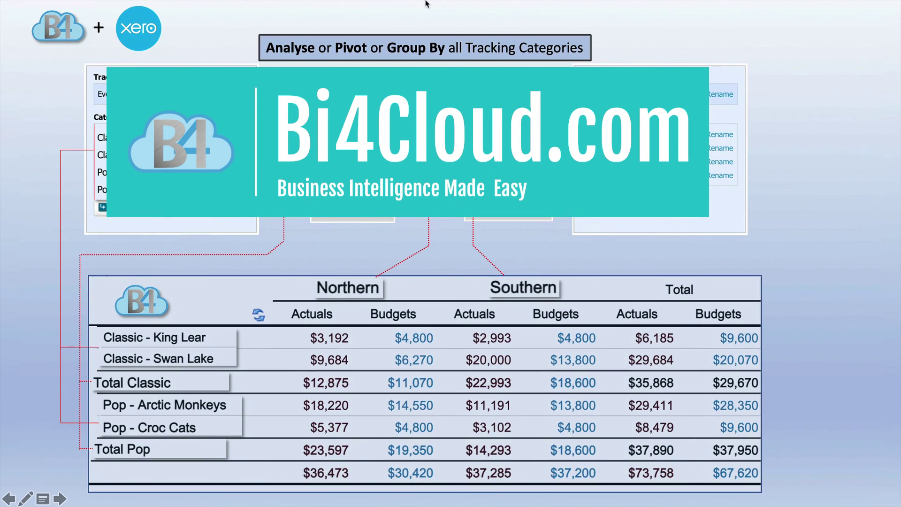